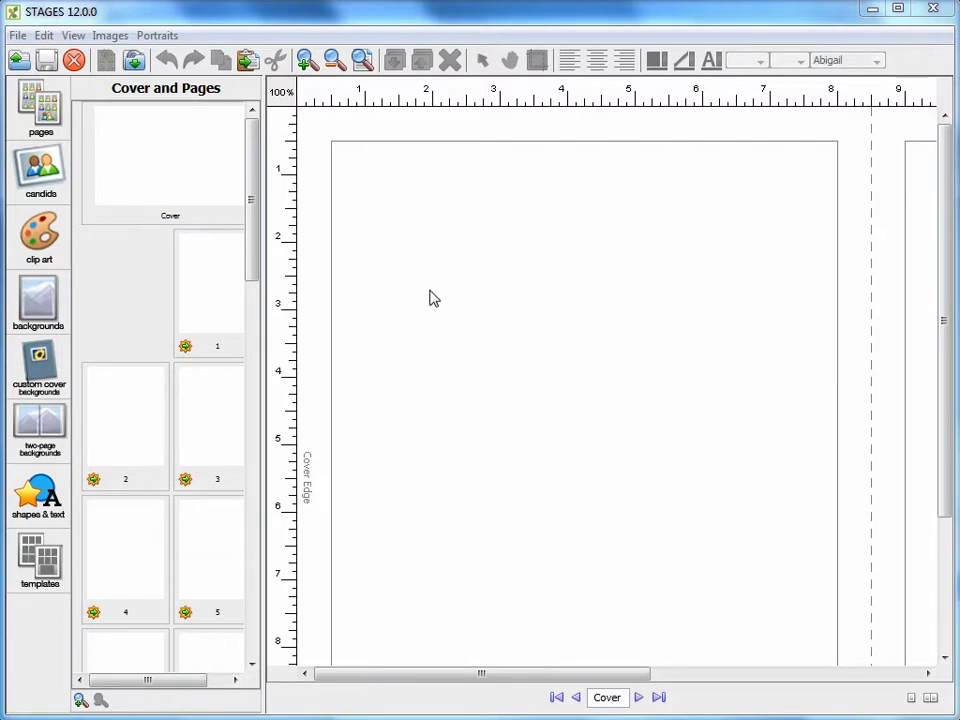
Go to page 2 of the book and bring up the Portraits menu
click(145, 408)
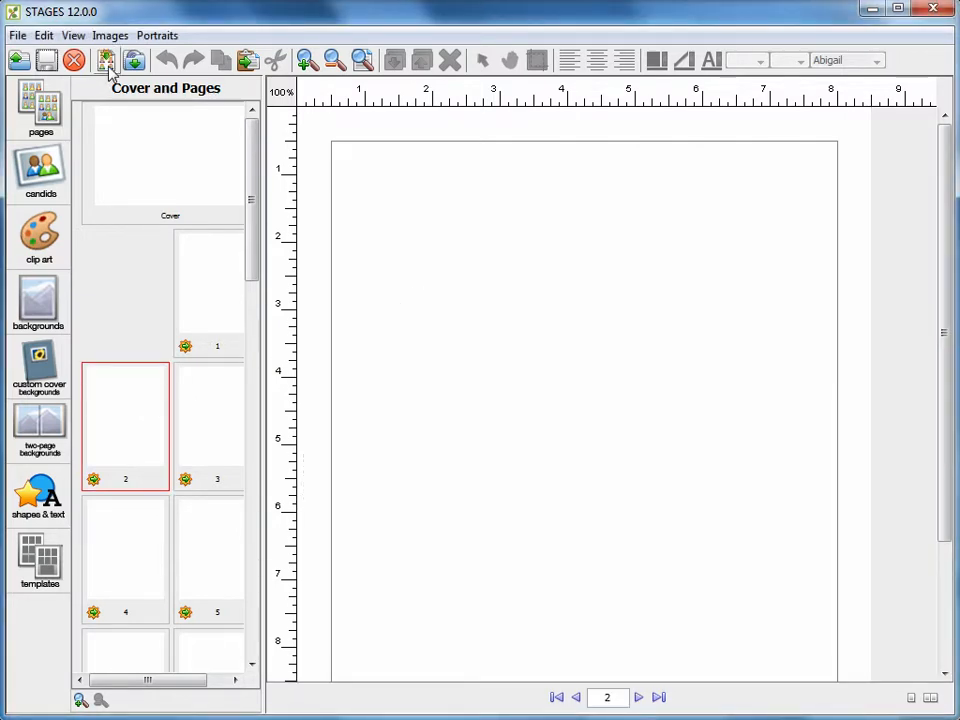
click(157, 35)
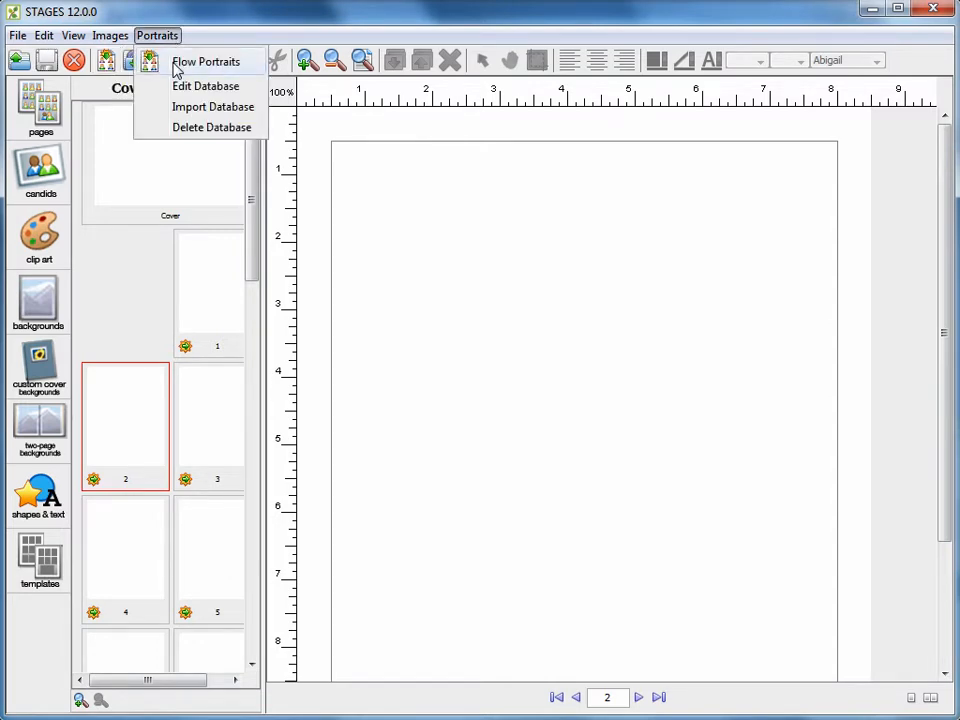
Start a Flow Portraits wizard sorted by grade and select the grade 11 group
click(205, 62)
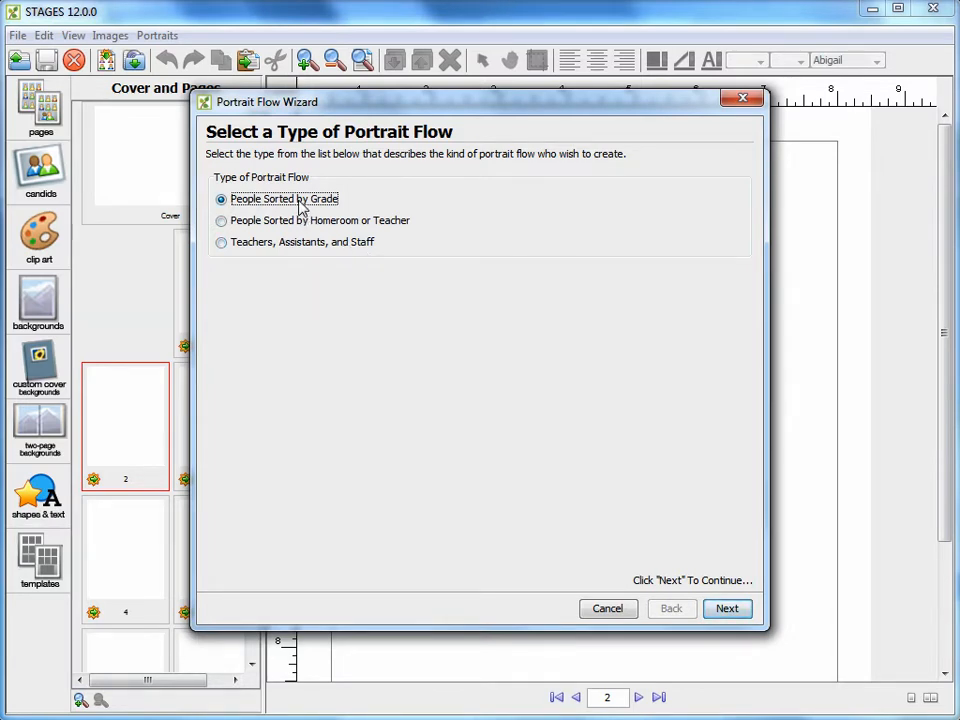
click(727, 608)
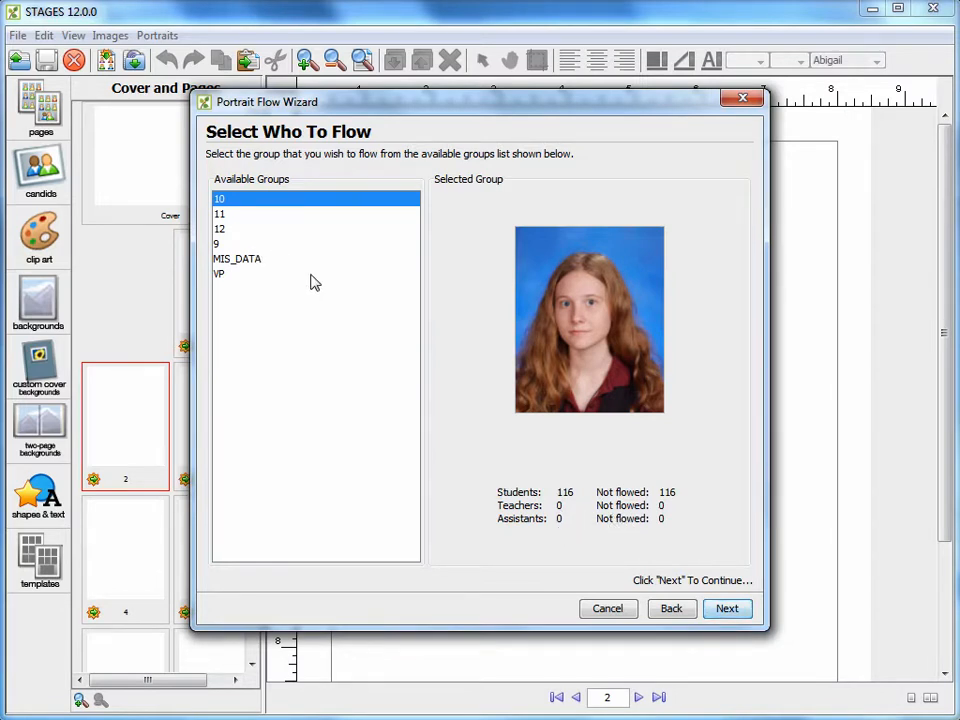
click(246, 214)
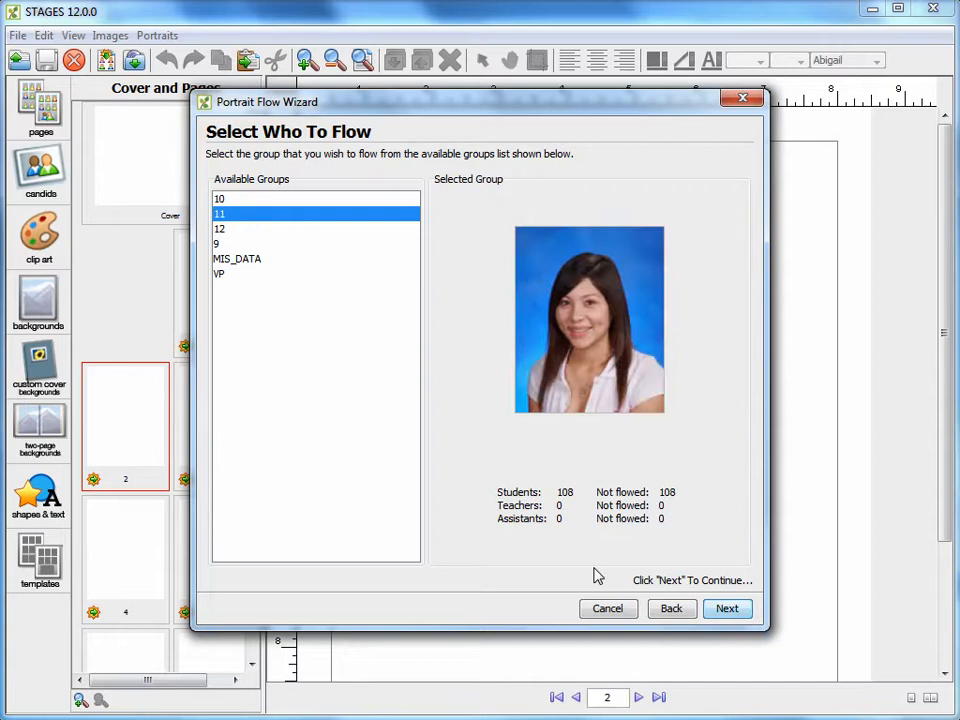
click(727, 609)
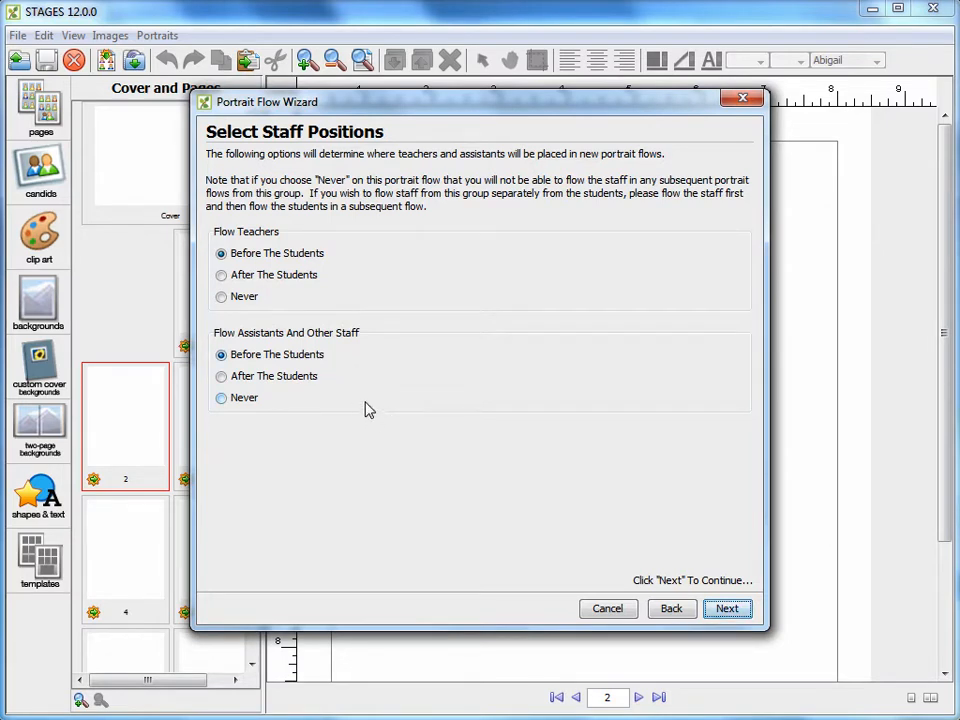
Keep default staff placement, then set a 5-row by 6-column grid with two-line names under each photo
click(728, 609)
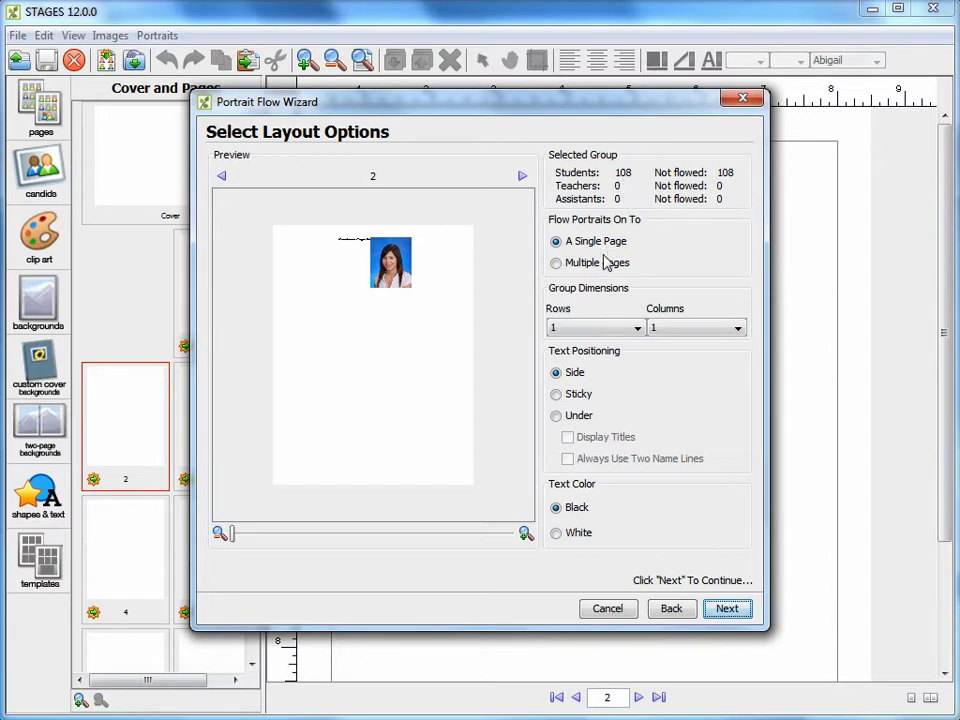
click(636, 328)
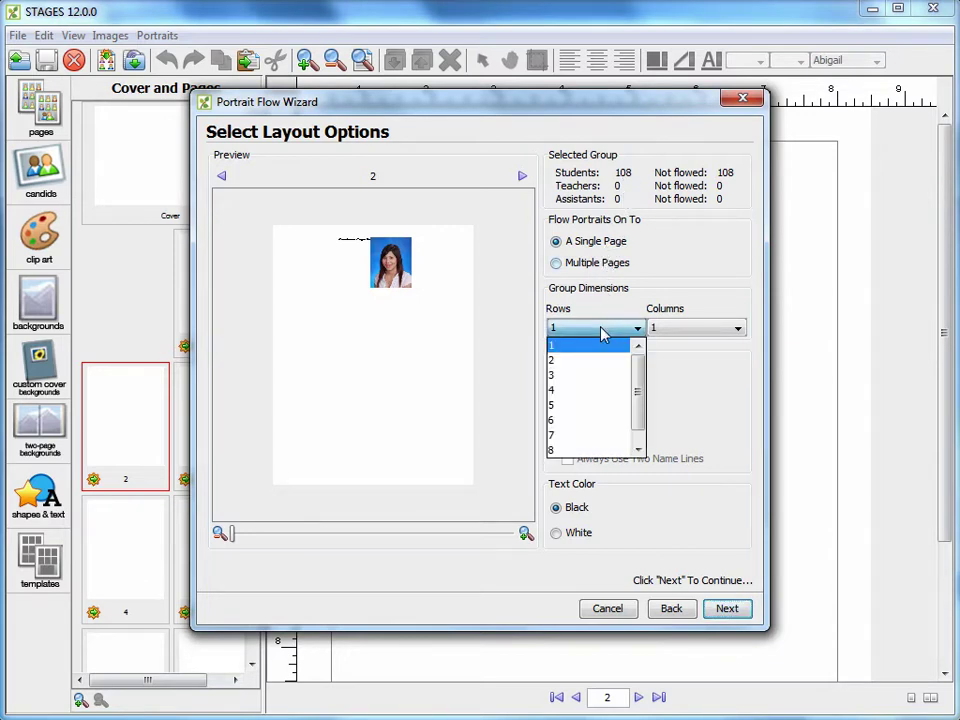
click(583, 410)
click(694, 330)
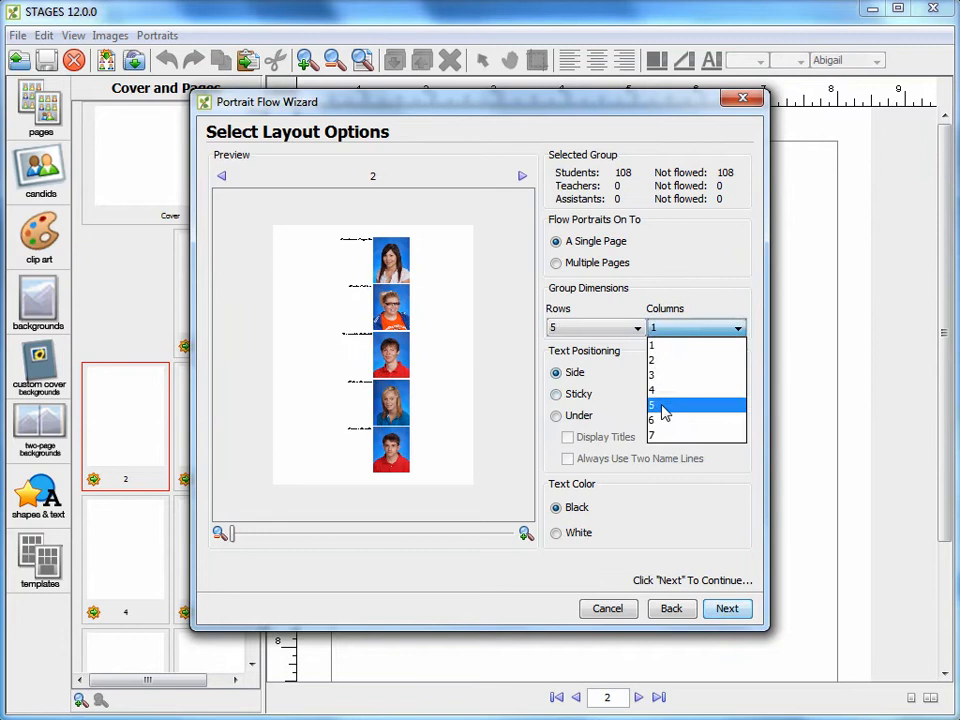
click(663, 420)
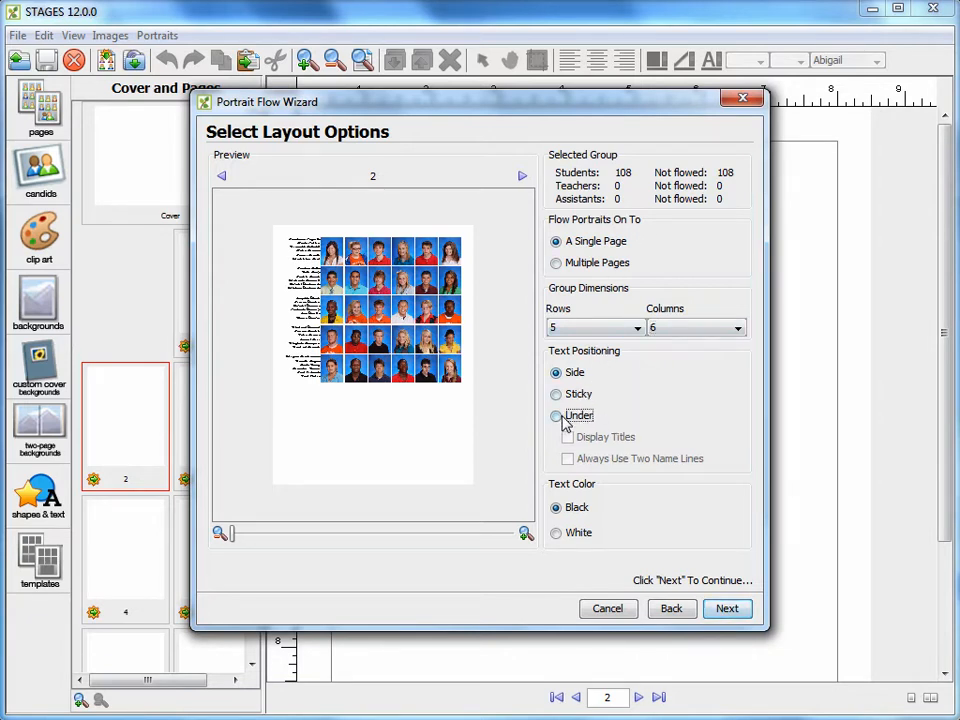
click(556, 416)
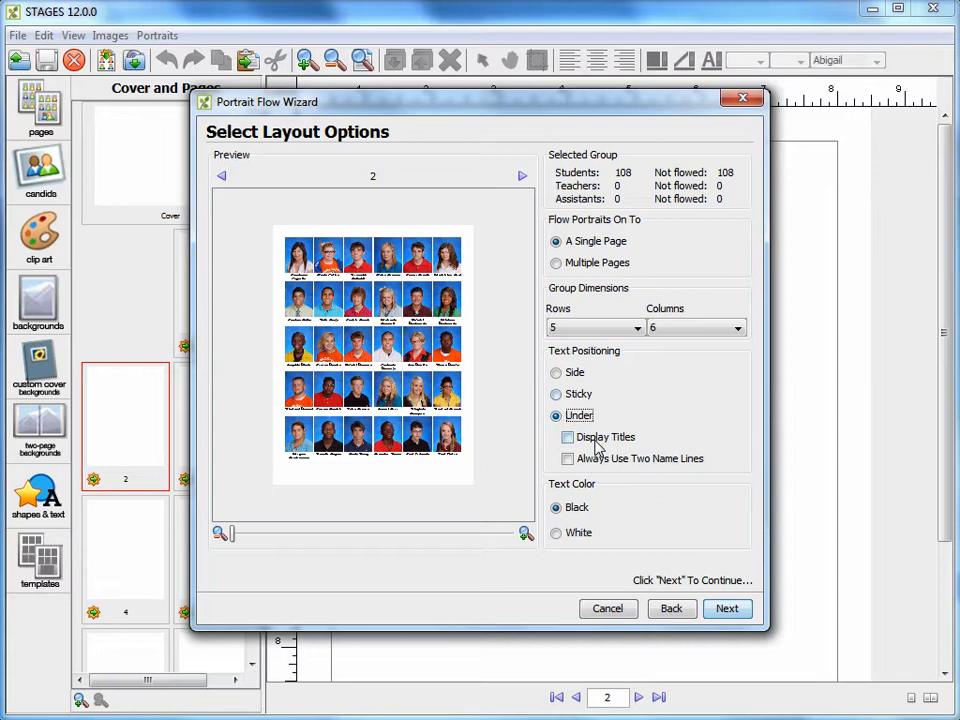
click(568, 459)
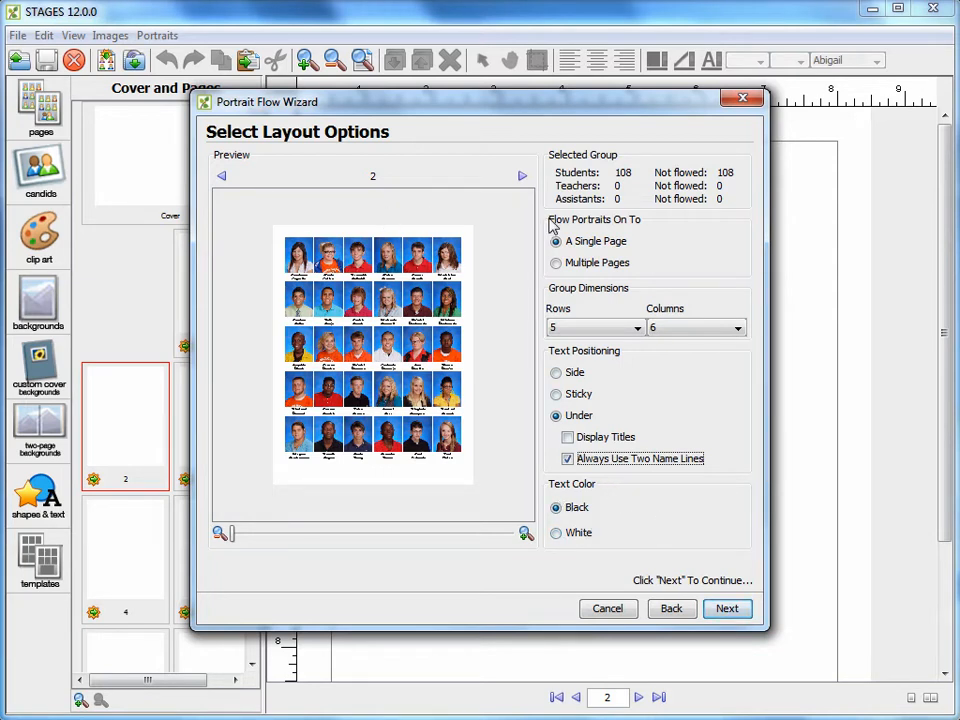
Flow the grid onto page 2, delete it again, and relaunch Flow Portraits
click(728, 610)
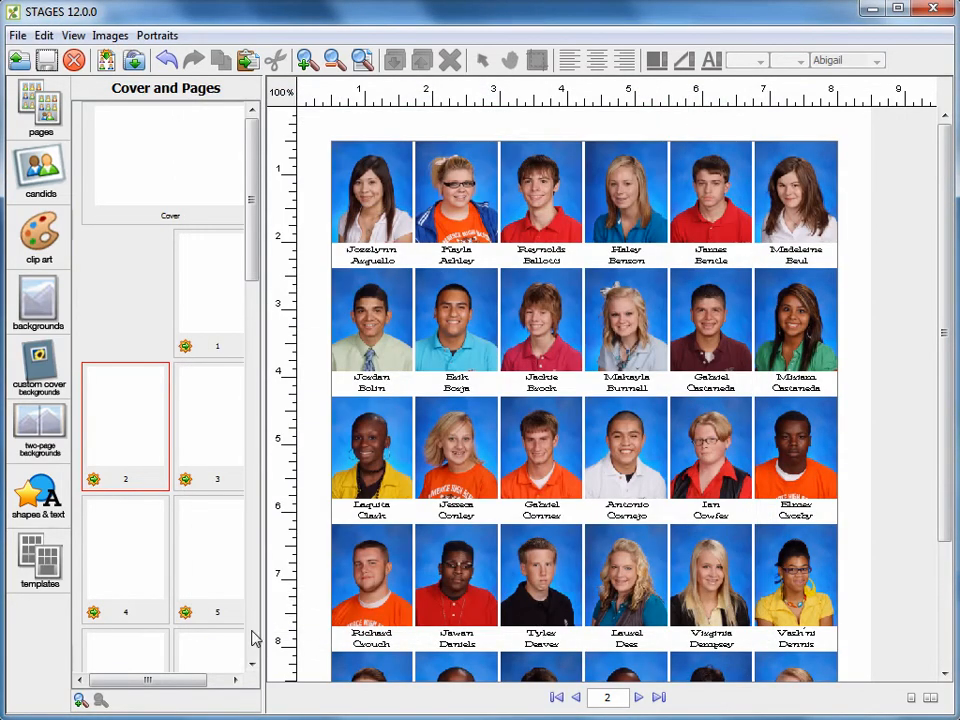
click(668, 322)
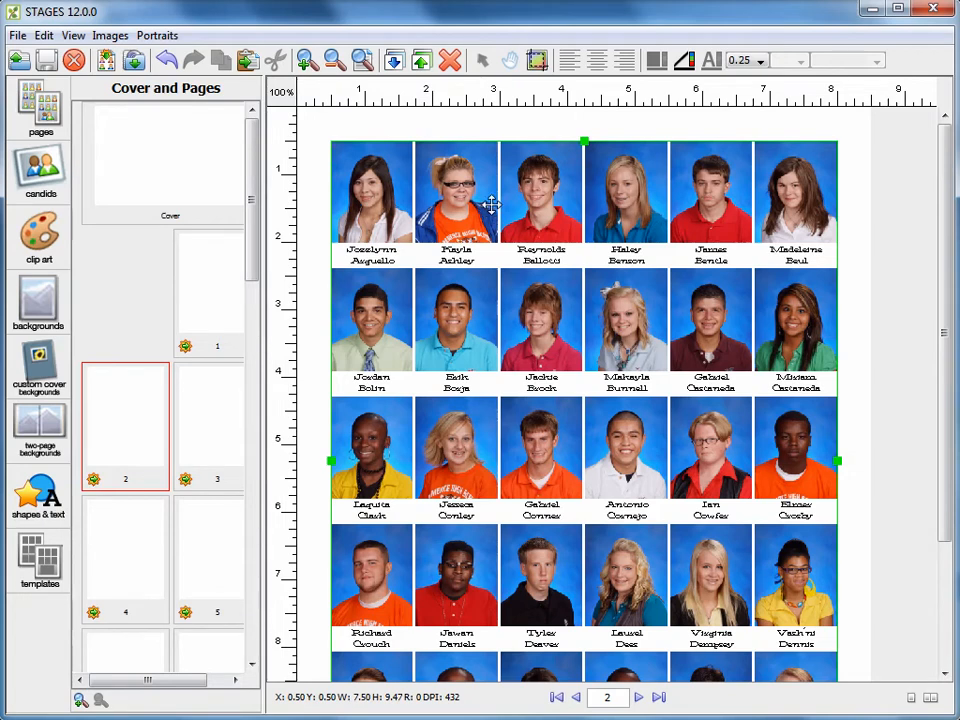
click(452, 61)
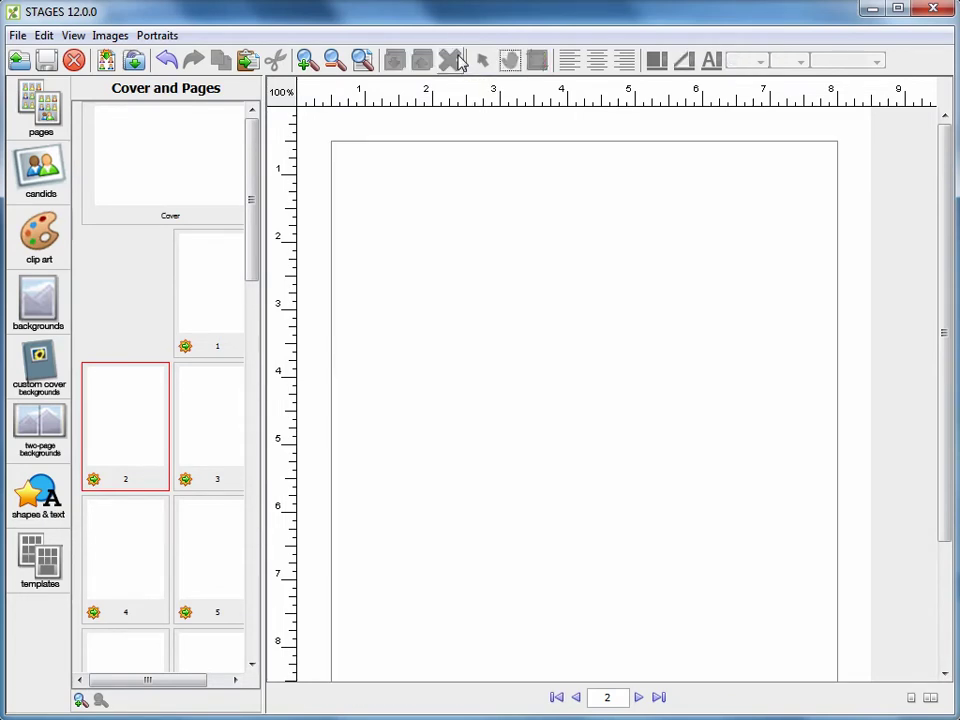
click(106, 60)
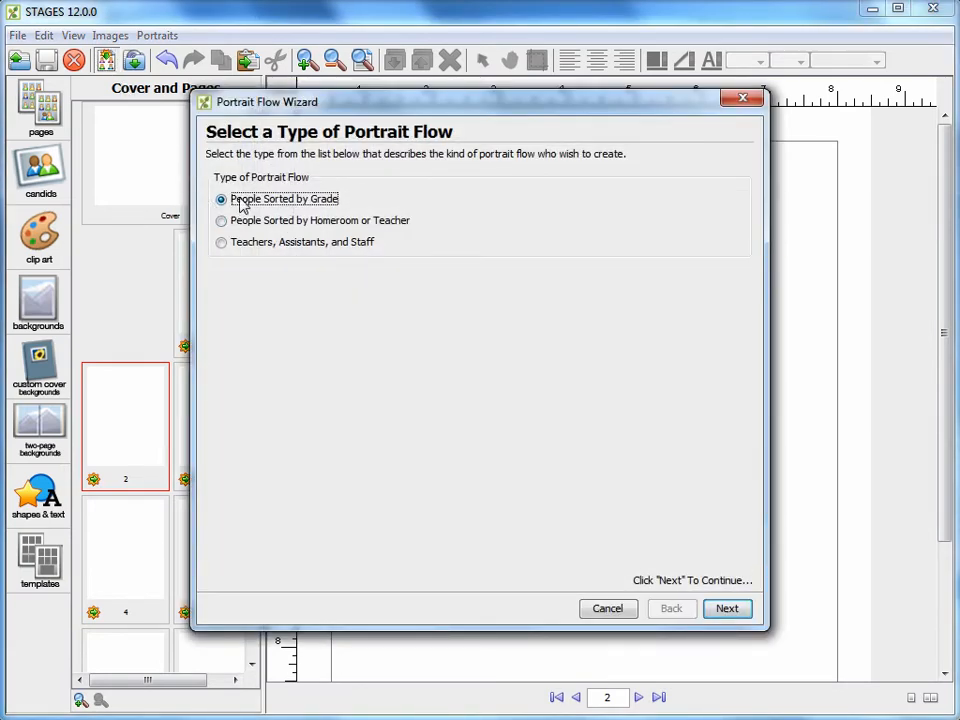
Reselect the grade 11 group with default staff placement and advance to Select Layout Options
click(728, 610)
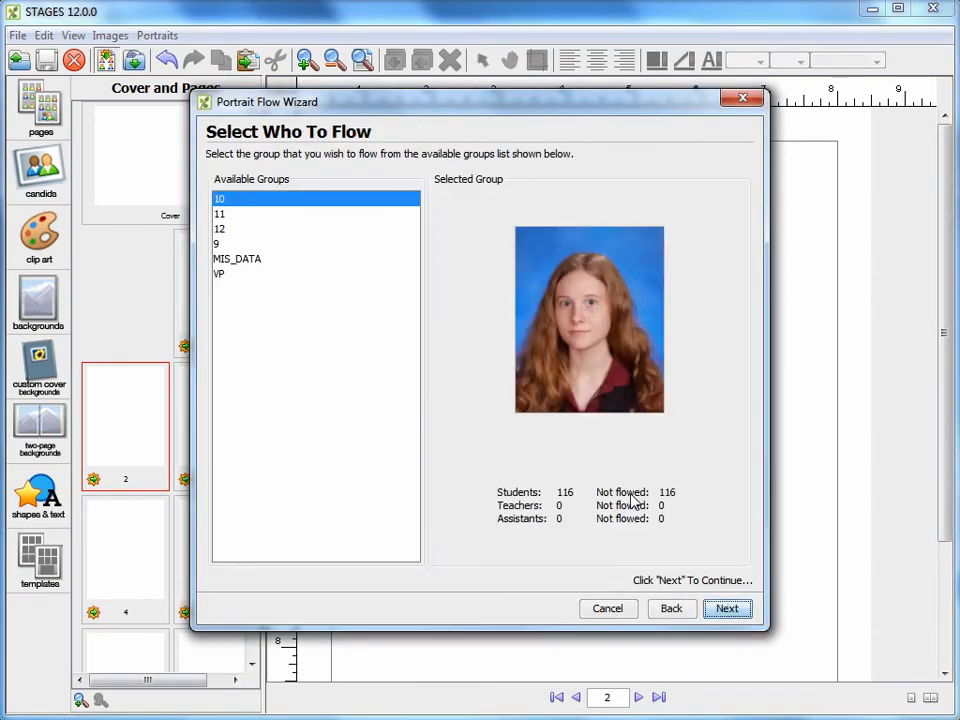
click(290, 214)
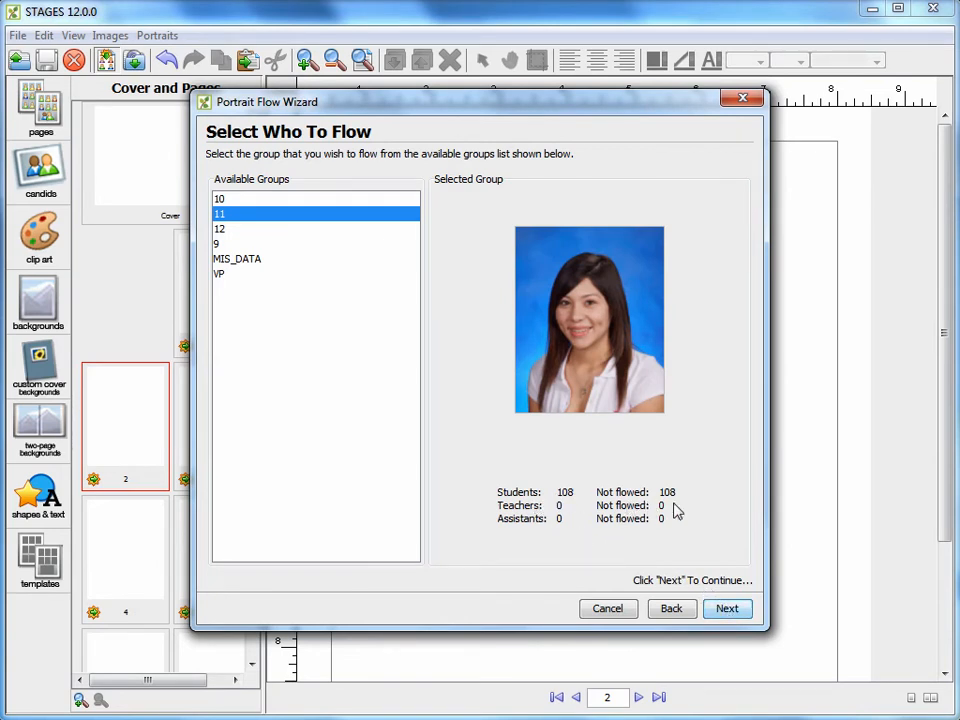
click(728, 610)
click(728, 610)
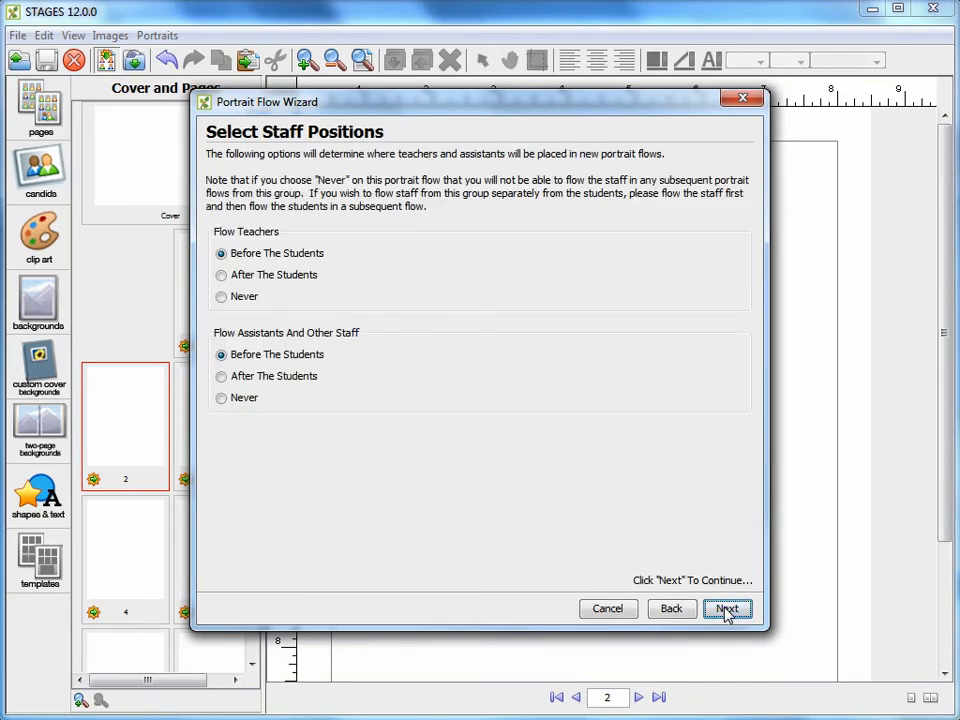
click(728, 610)
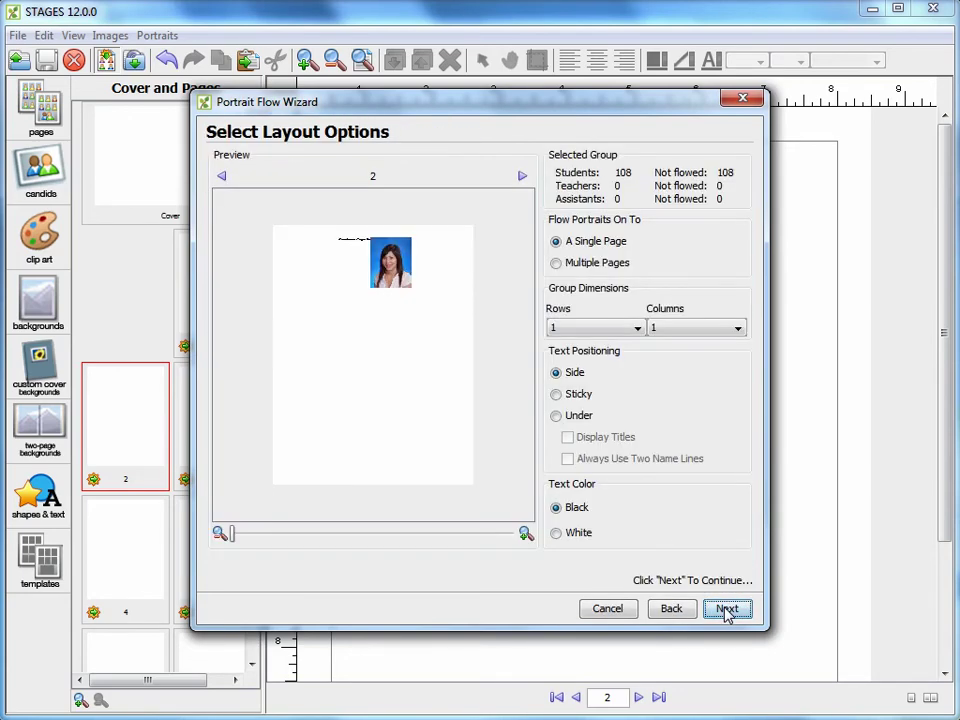
Set the grid to 5 rows by 6 columns with two-line names under the photos
click(574, 330)
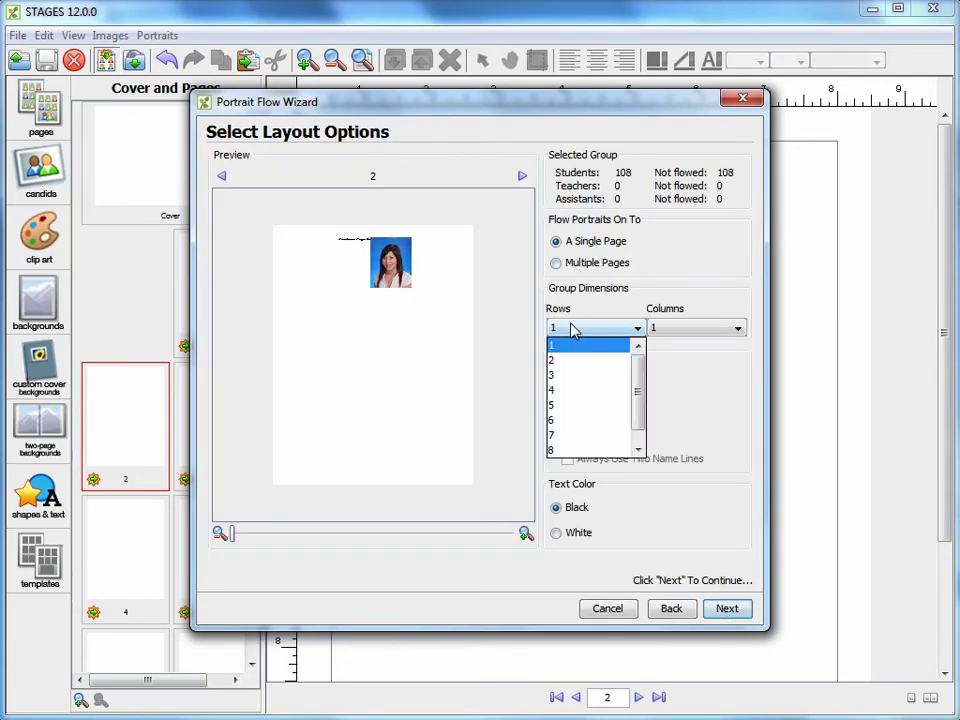
click(573, 406)
click(695, 328)
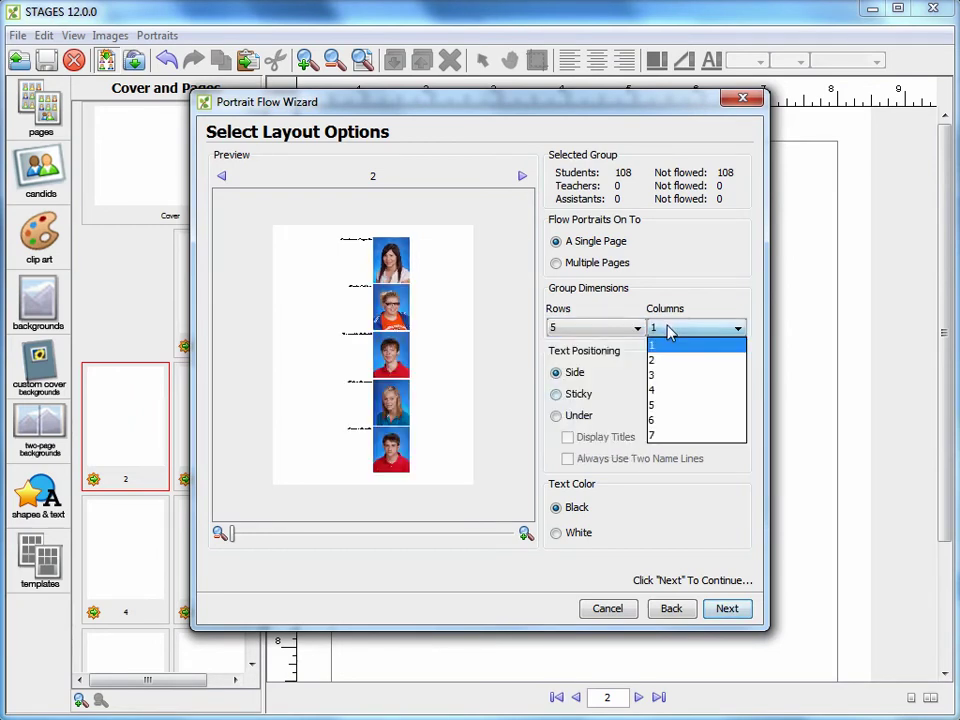
click(665, 420)
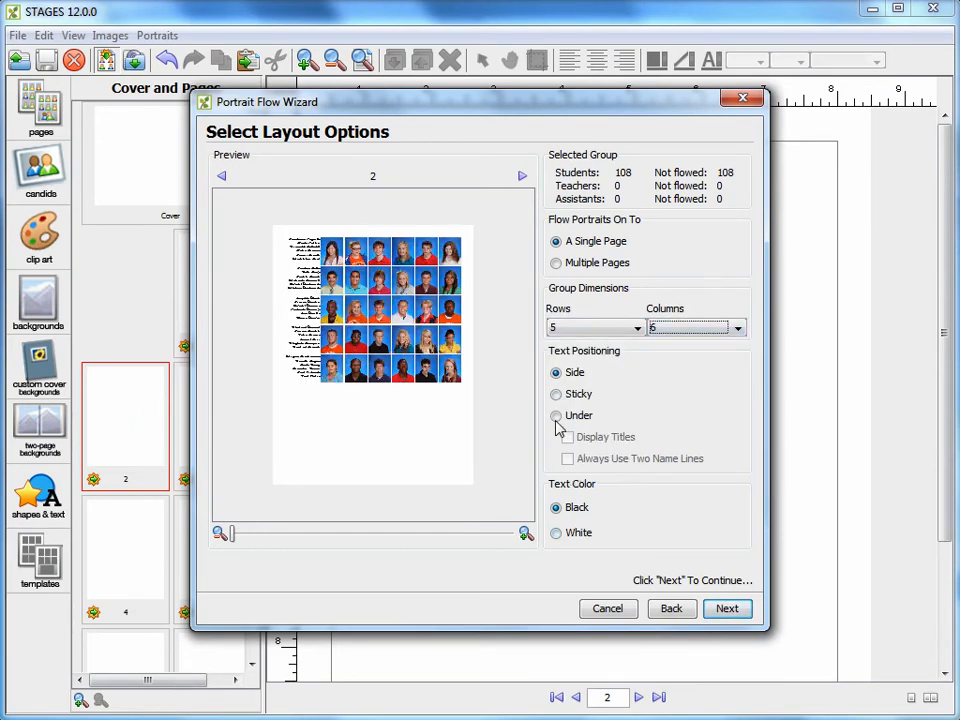
click(556, 415)
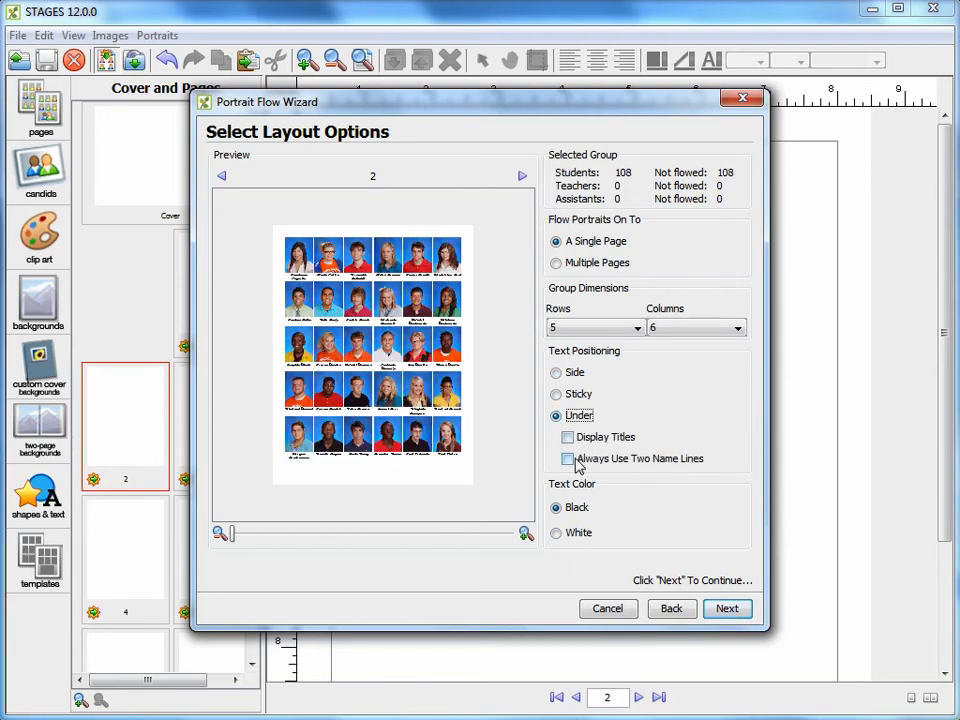
click(568, 458)
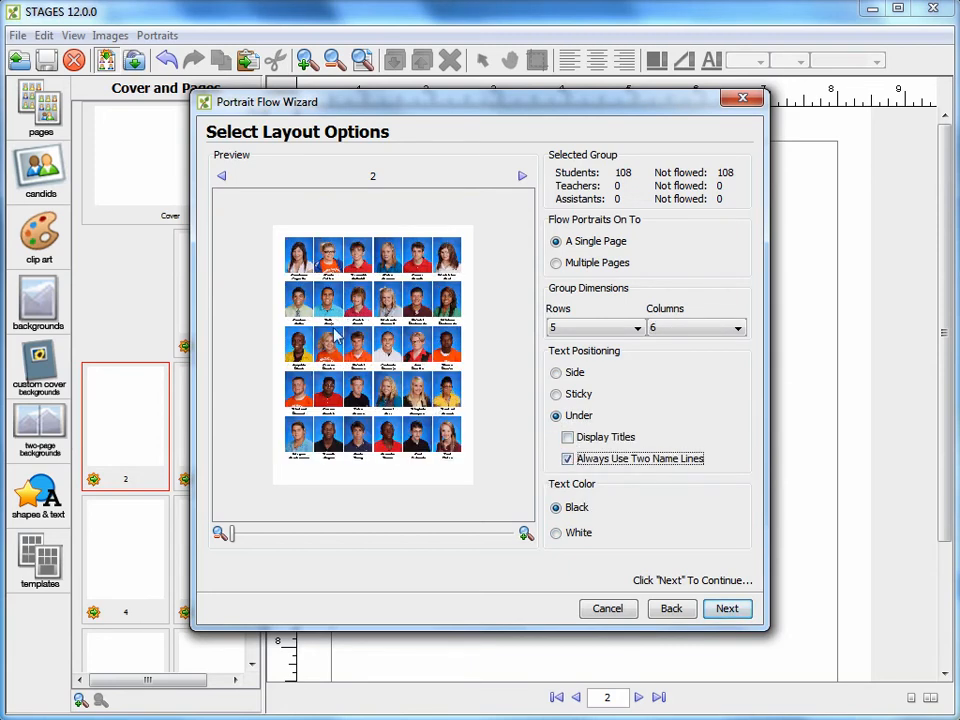
Blank all six top-row cells for a title and flow the portraits onto page 2
click(300, 255)
click(330, 258)
click(360, 260)
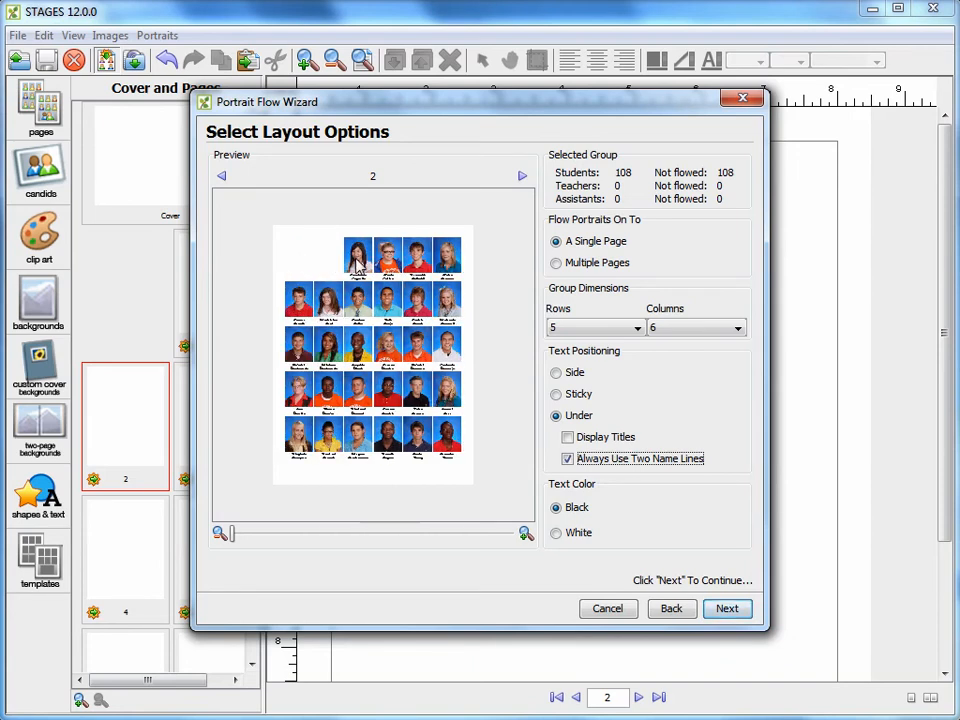
click(388, 258)
click(417, 258)
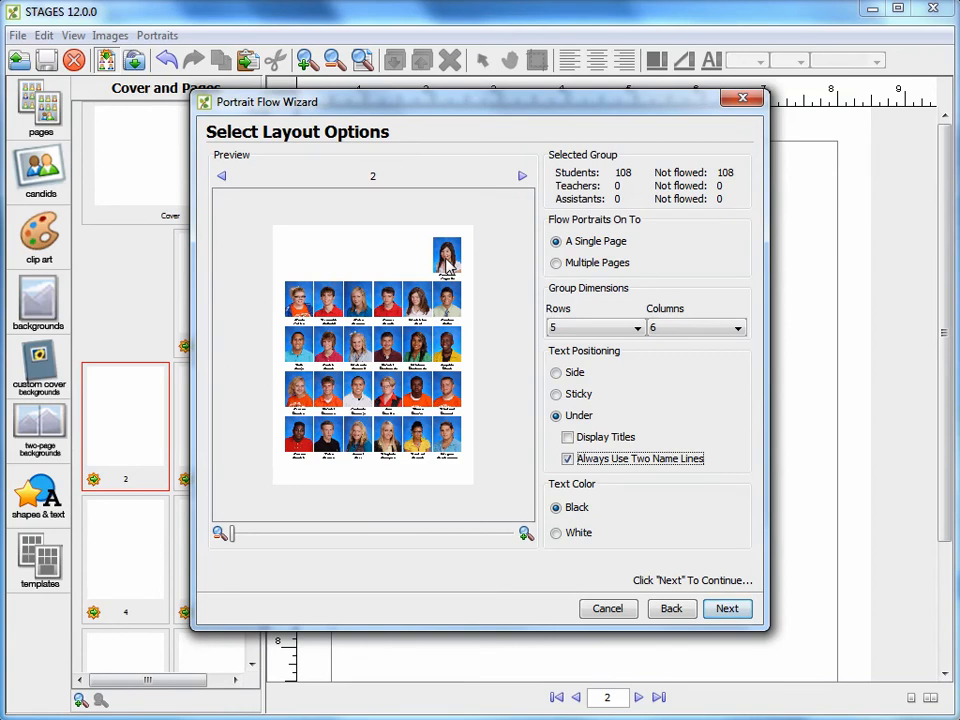
click(447, 258)
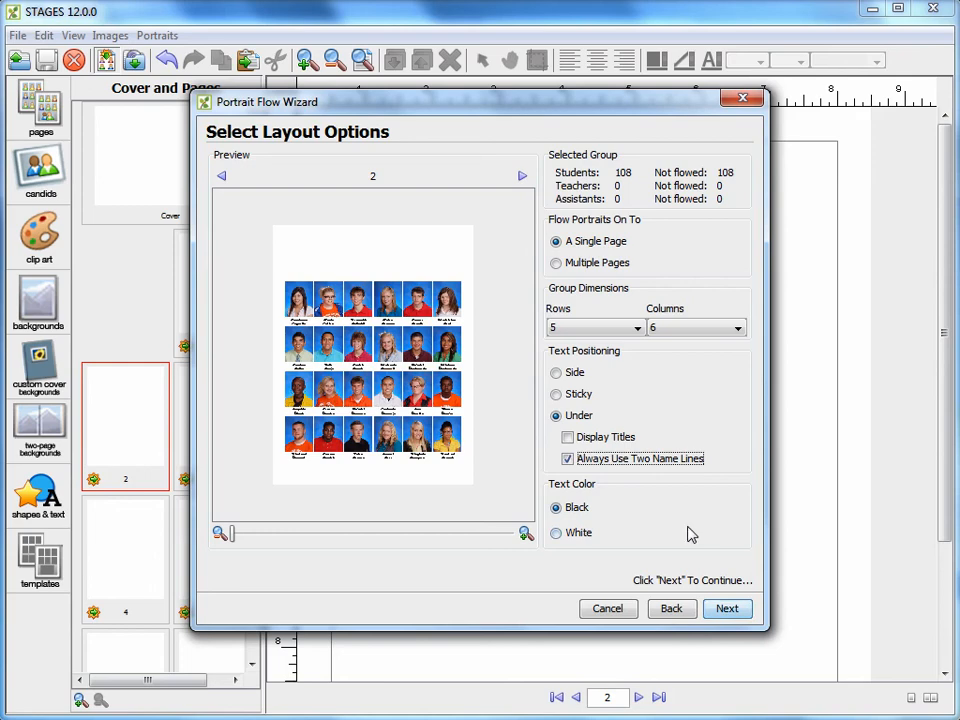
click(727, 609)
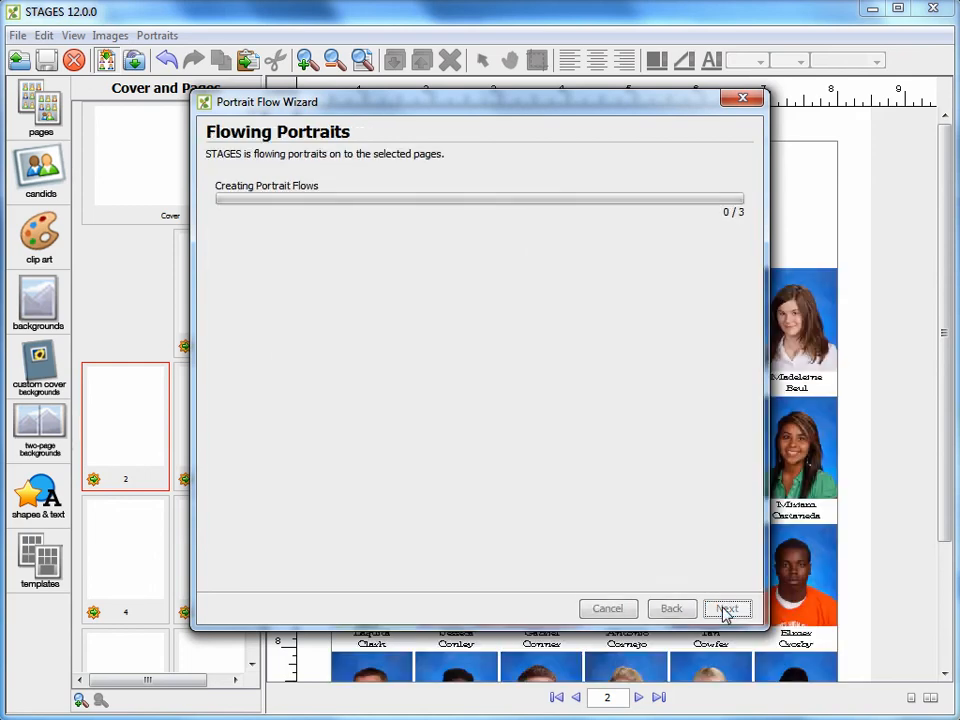